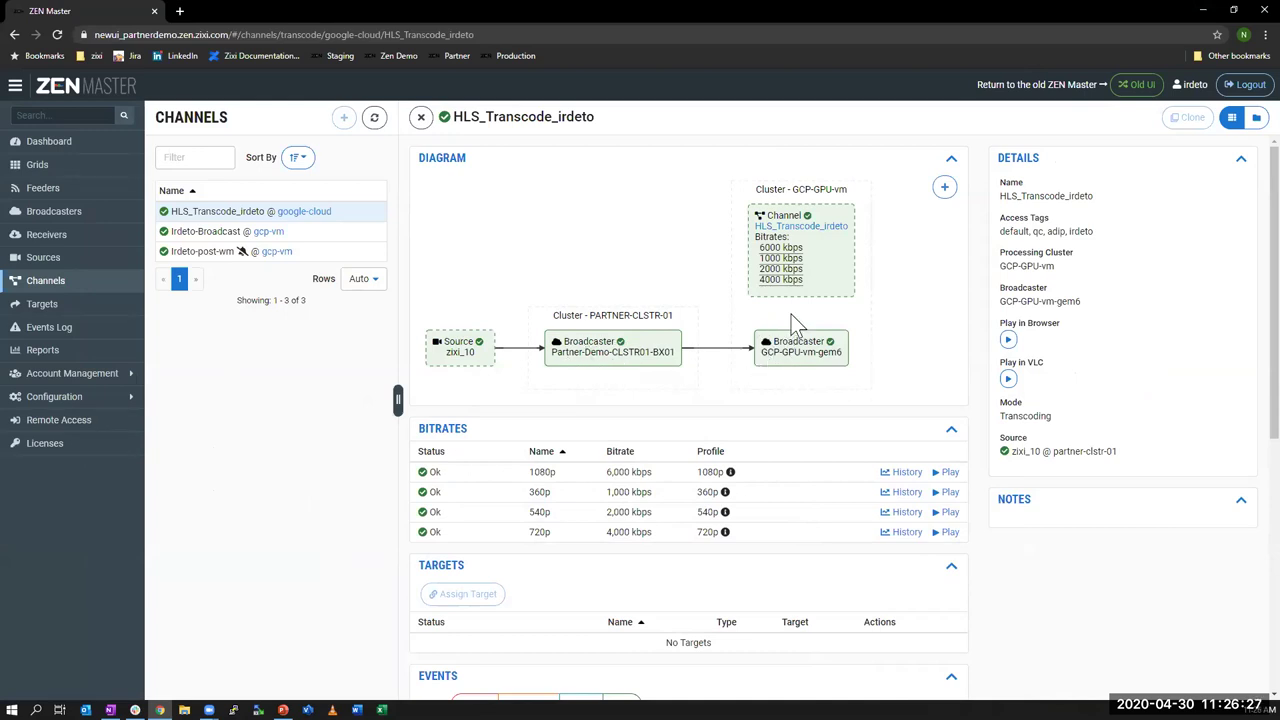
Preview the 360p bitrate of the HLS_Transcode_irdeto channel, and close the player window
left_click(949, 494)
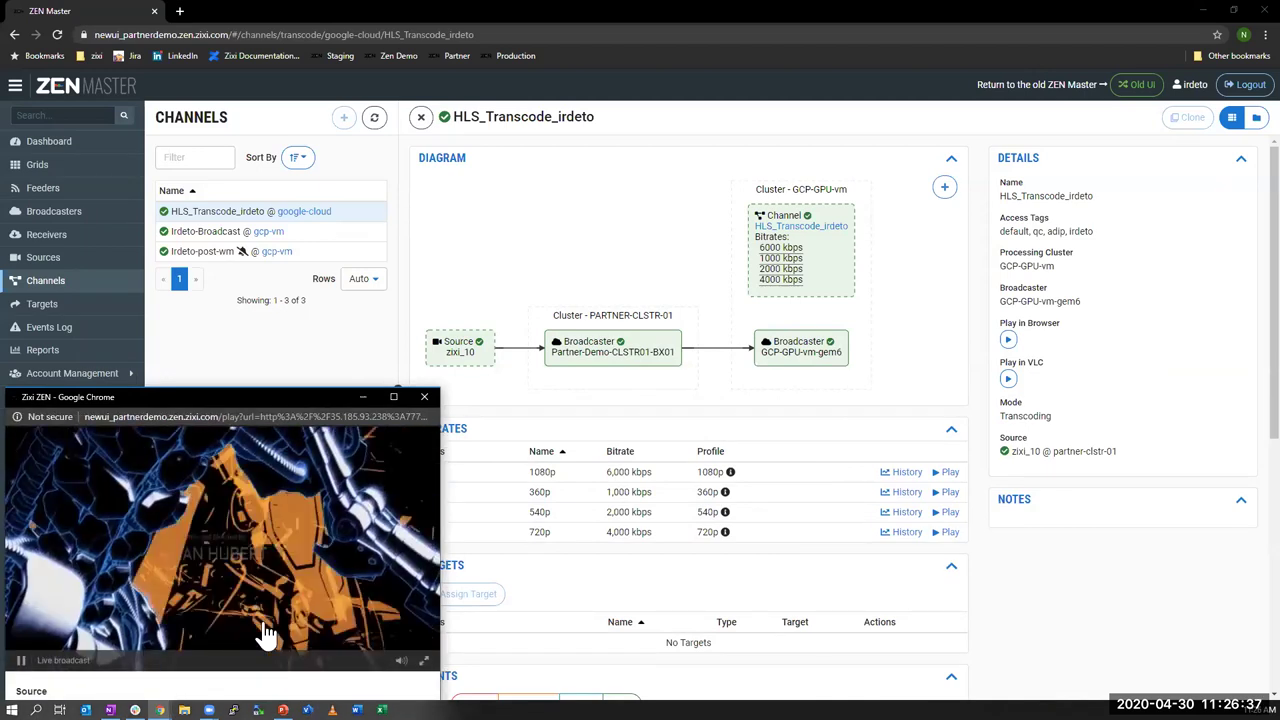
left_click(425, 397)
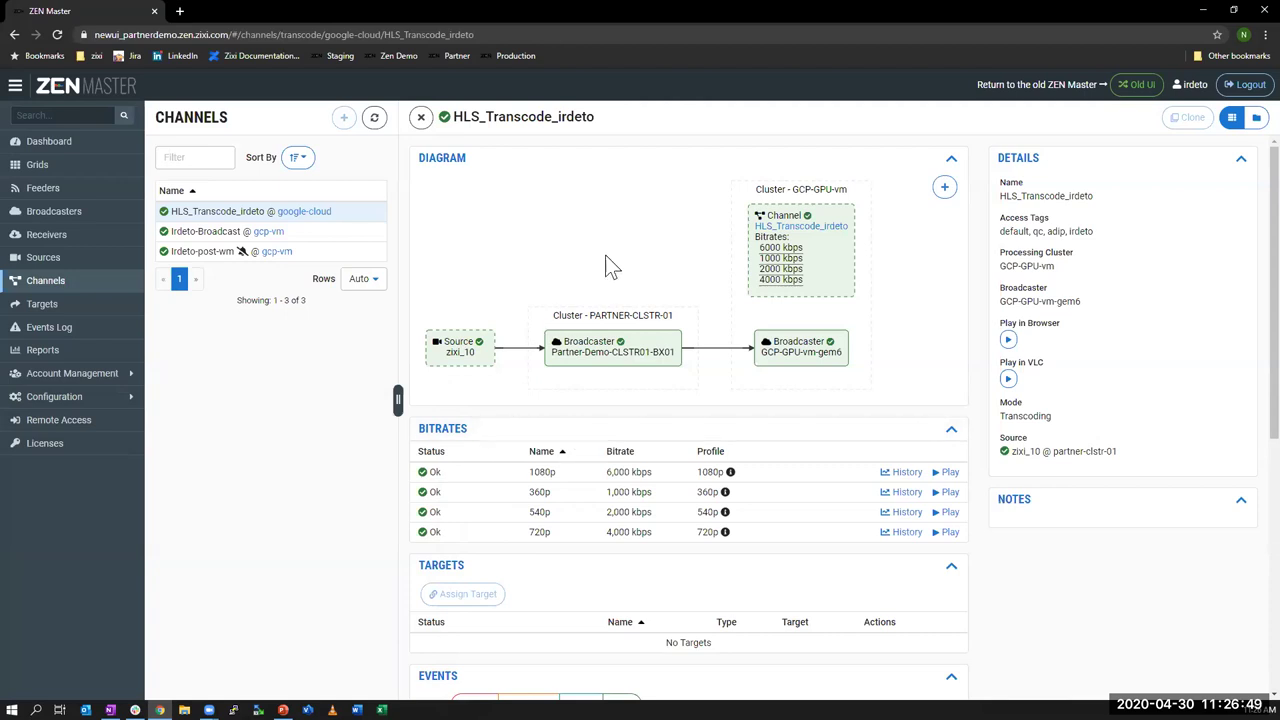
Open the Irdeto-post-wm channel, play it in the browser, close the player and review its diagram and bitrates
left_click(178, 251)
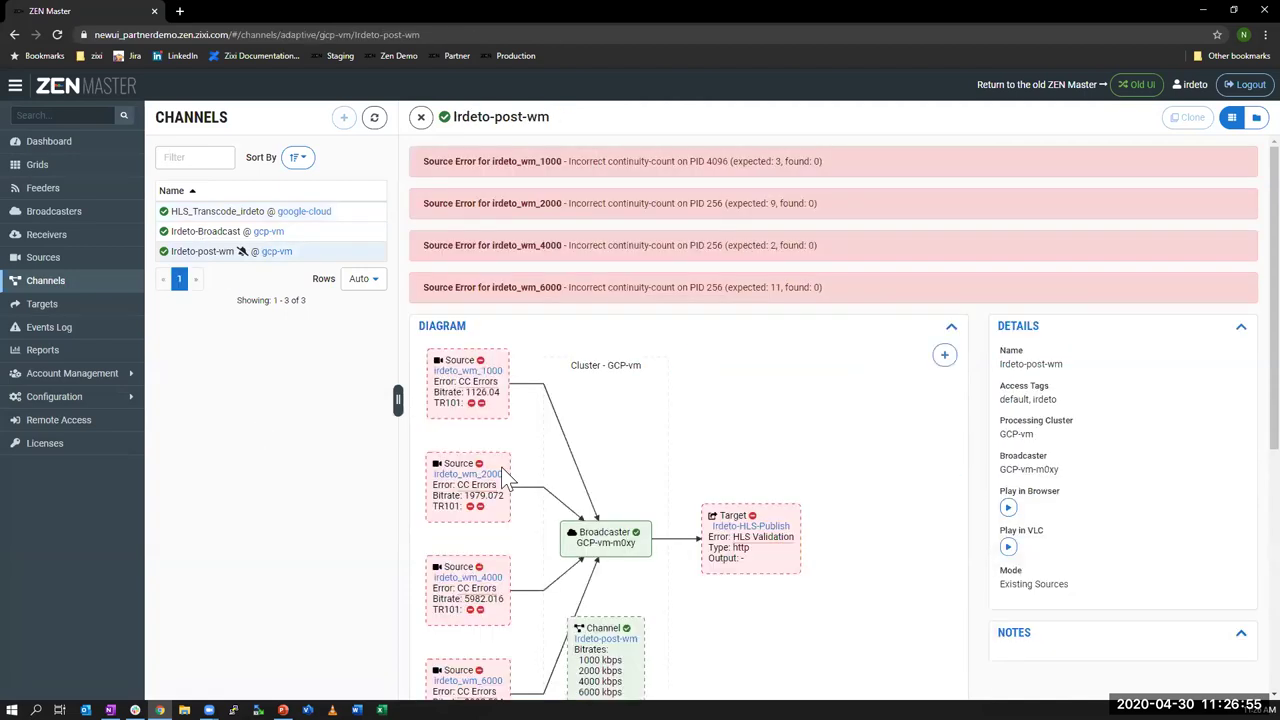
scroll(769, 438, "down", 1)
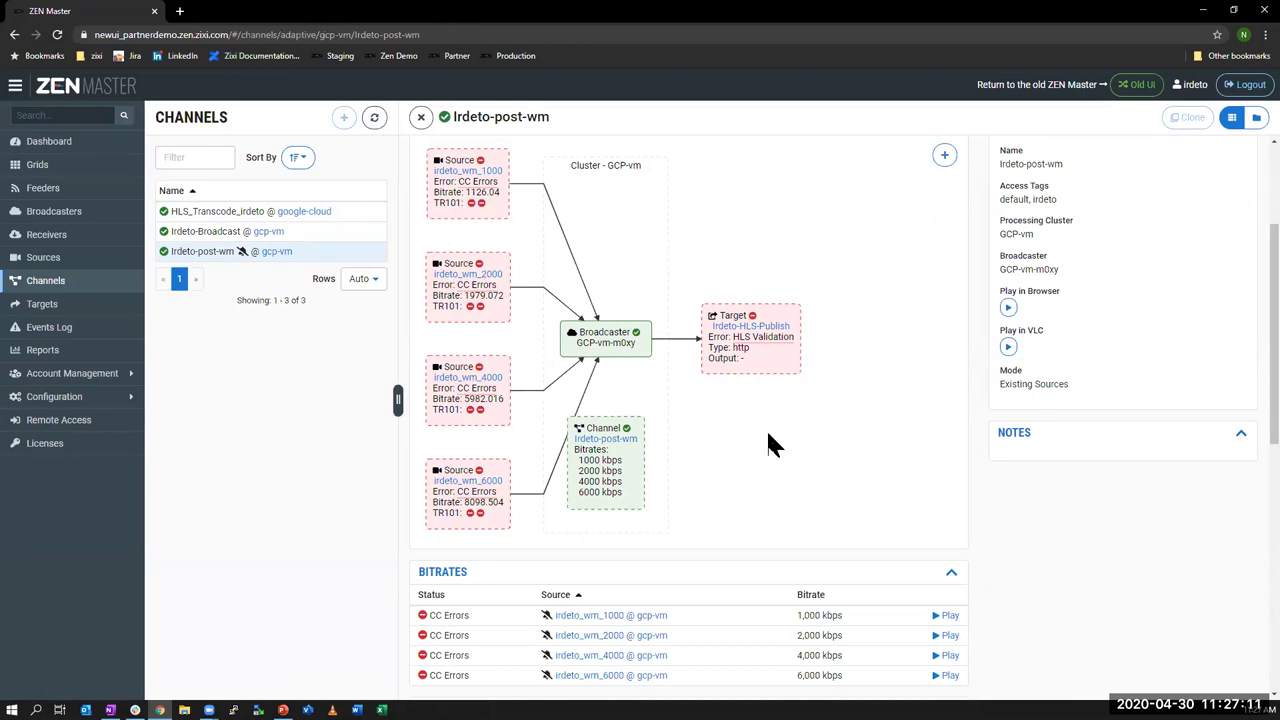
left_click(1007, 307)
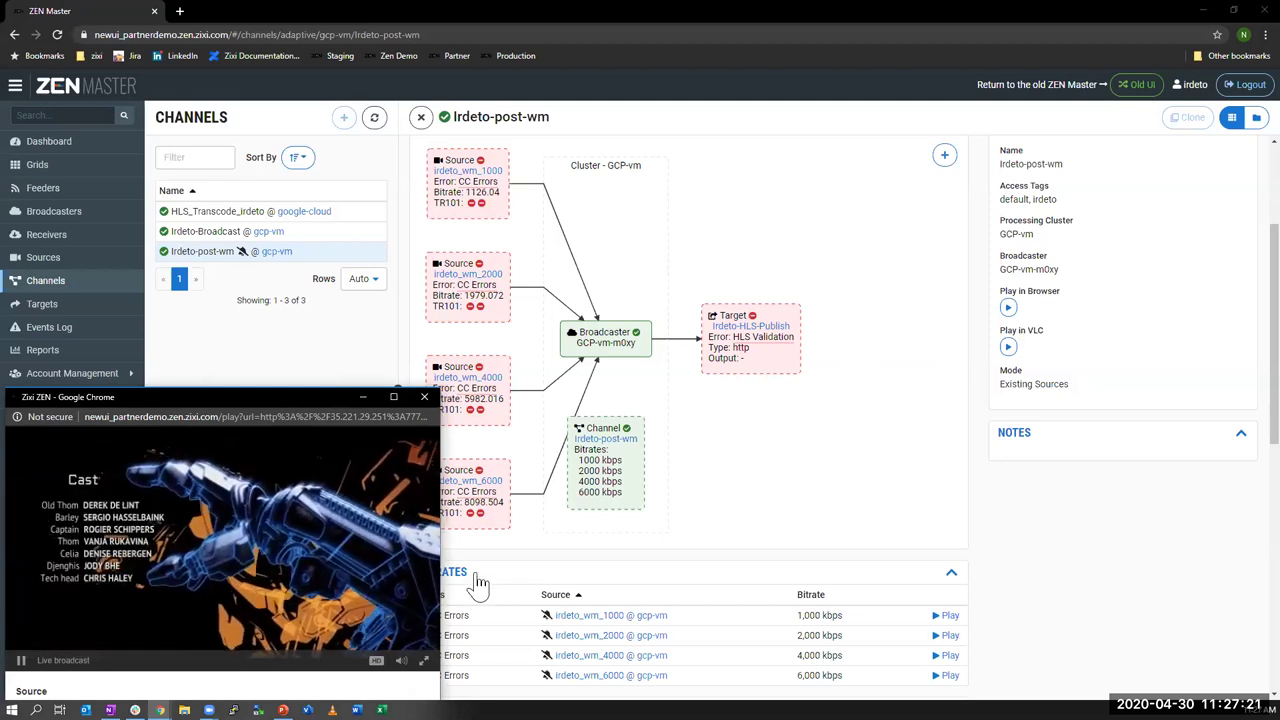
left_click(424, 396)
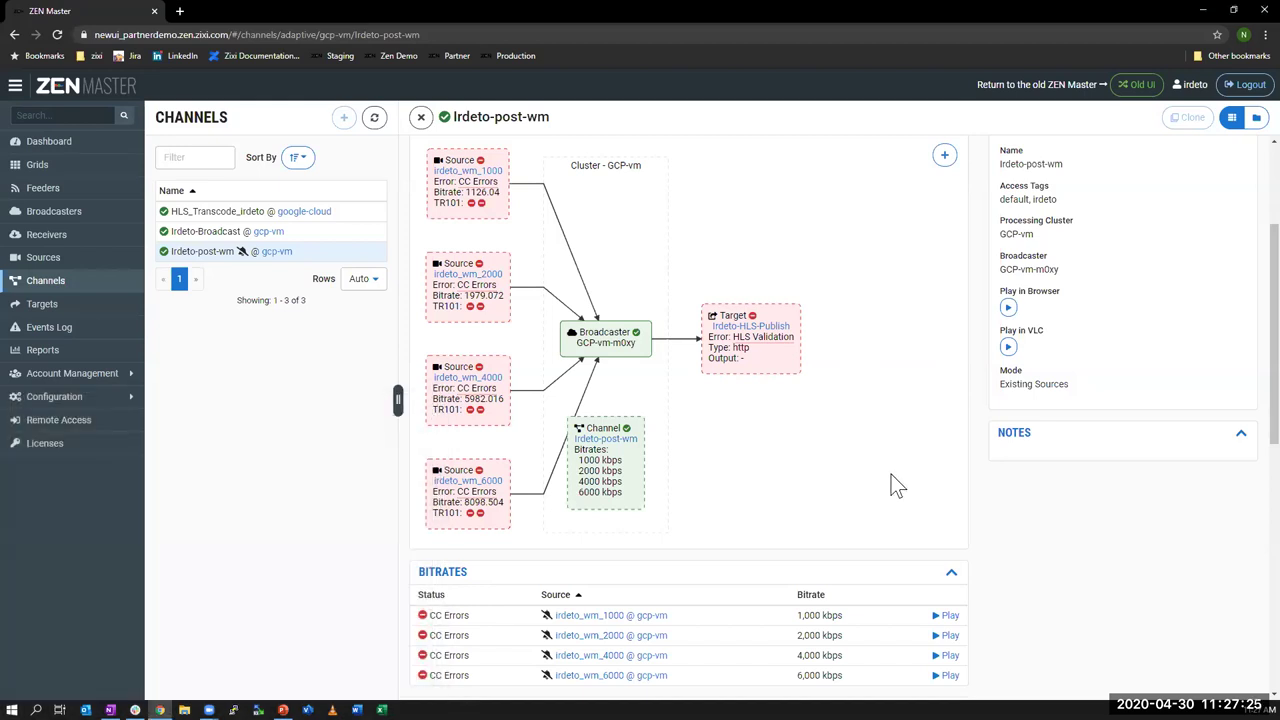
scroll(883, 476, "down", 1)
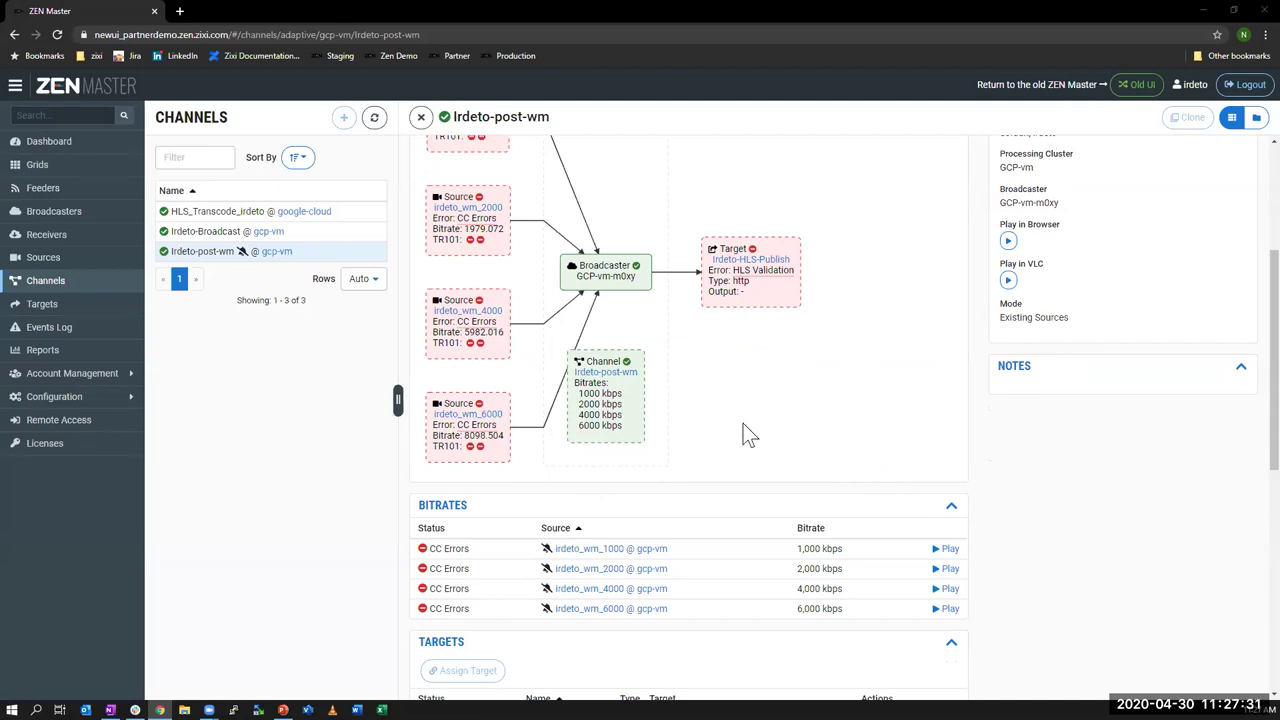
scroll(743, 425, "up", 1)
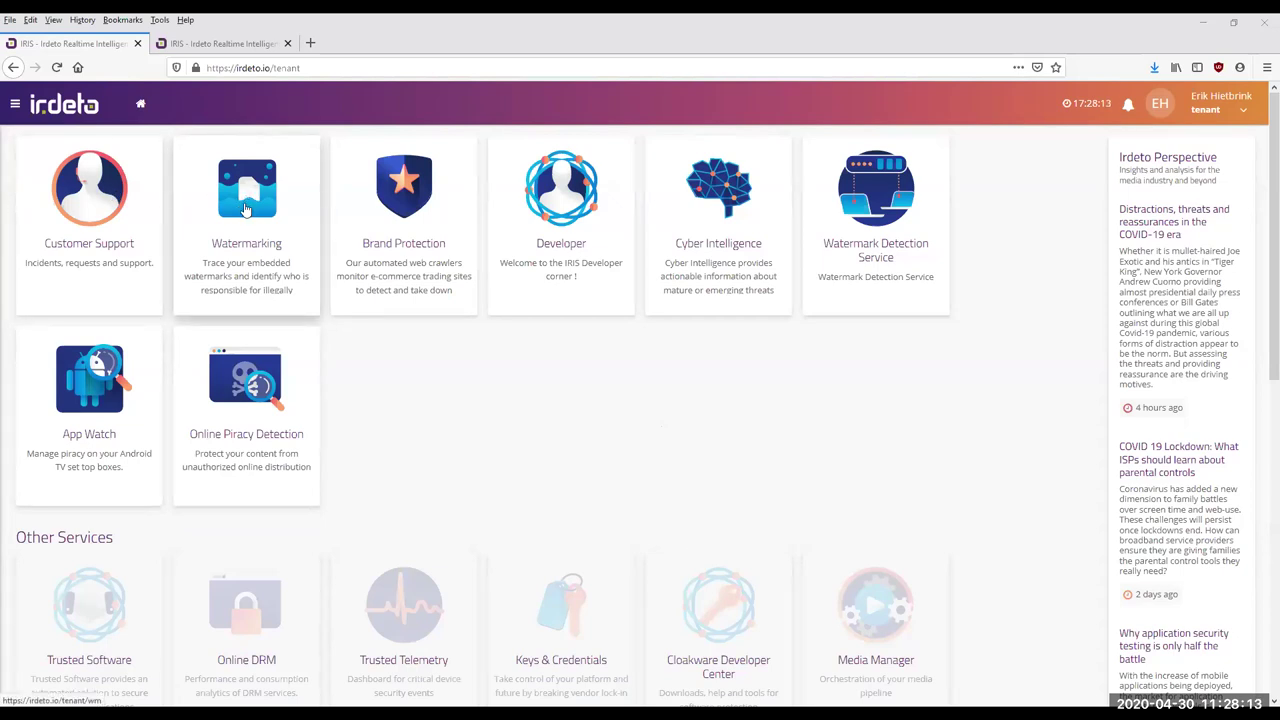
Switch to Irdeto IRIS watermarking detections and add irdeto_Irdeto-post-wm_irdeto_wm_1000-s4ydre_17103448.ts and irdeto_Irdeto-post-wm_irdeto_wm_2000-sjokge_17103449.ts to the video upload list
left_click(228, 44)
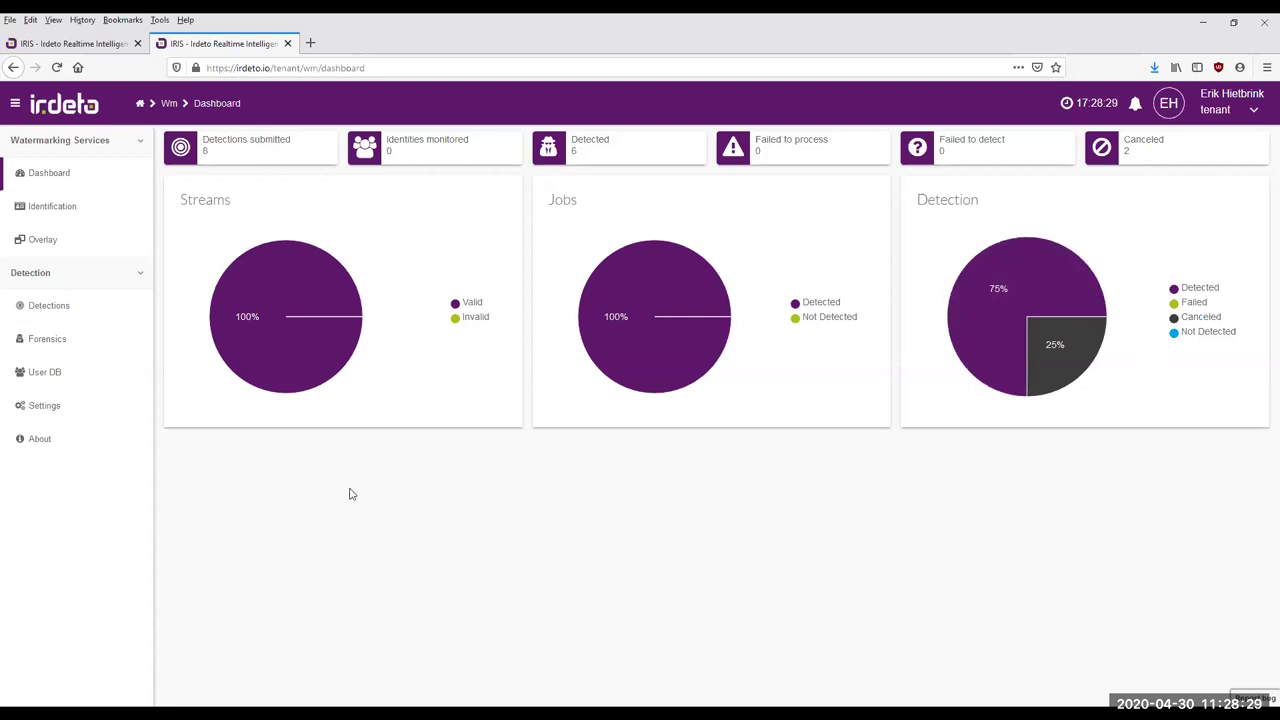
left_click(55, 309)
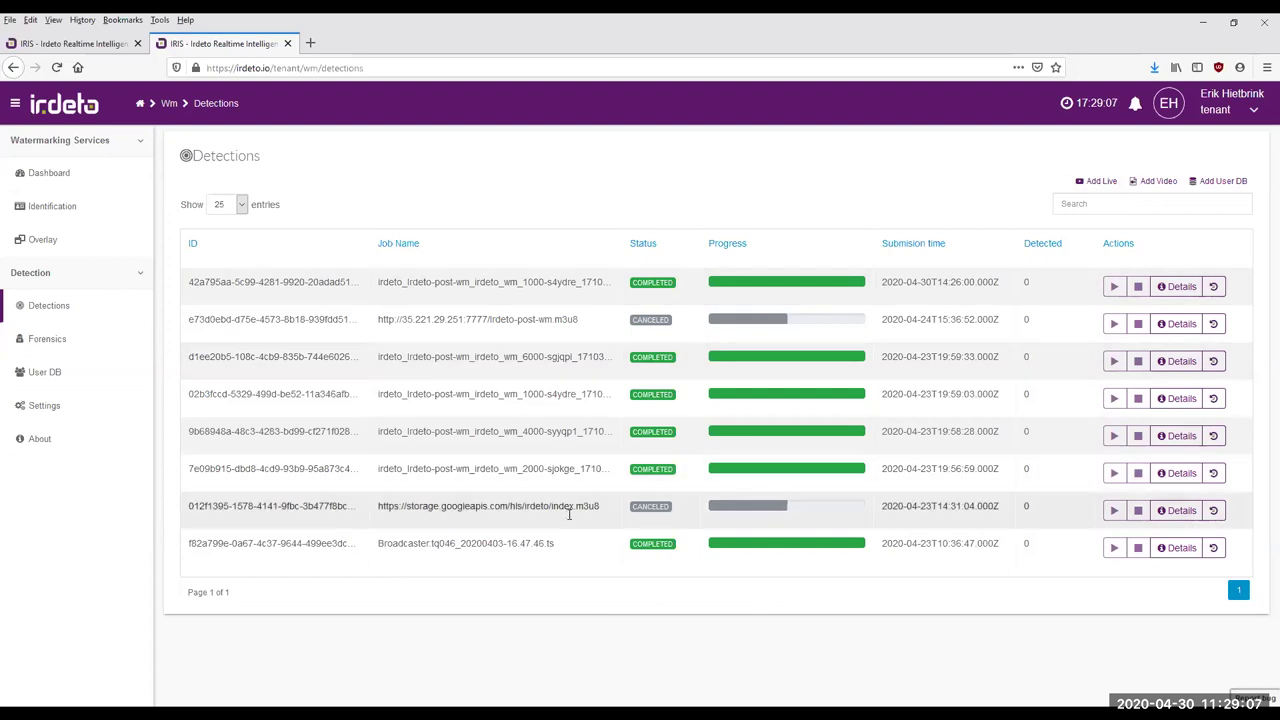
left_click(1153, 186)
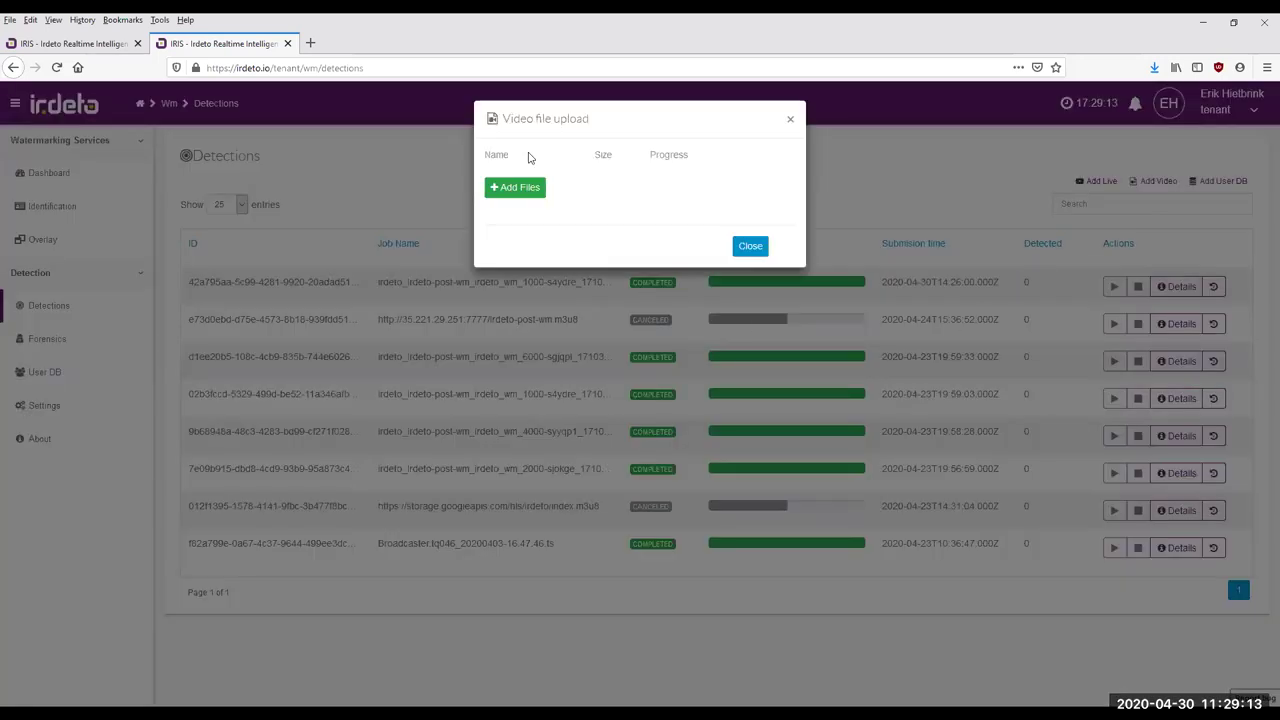
left_click(520, 190)
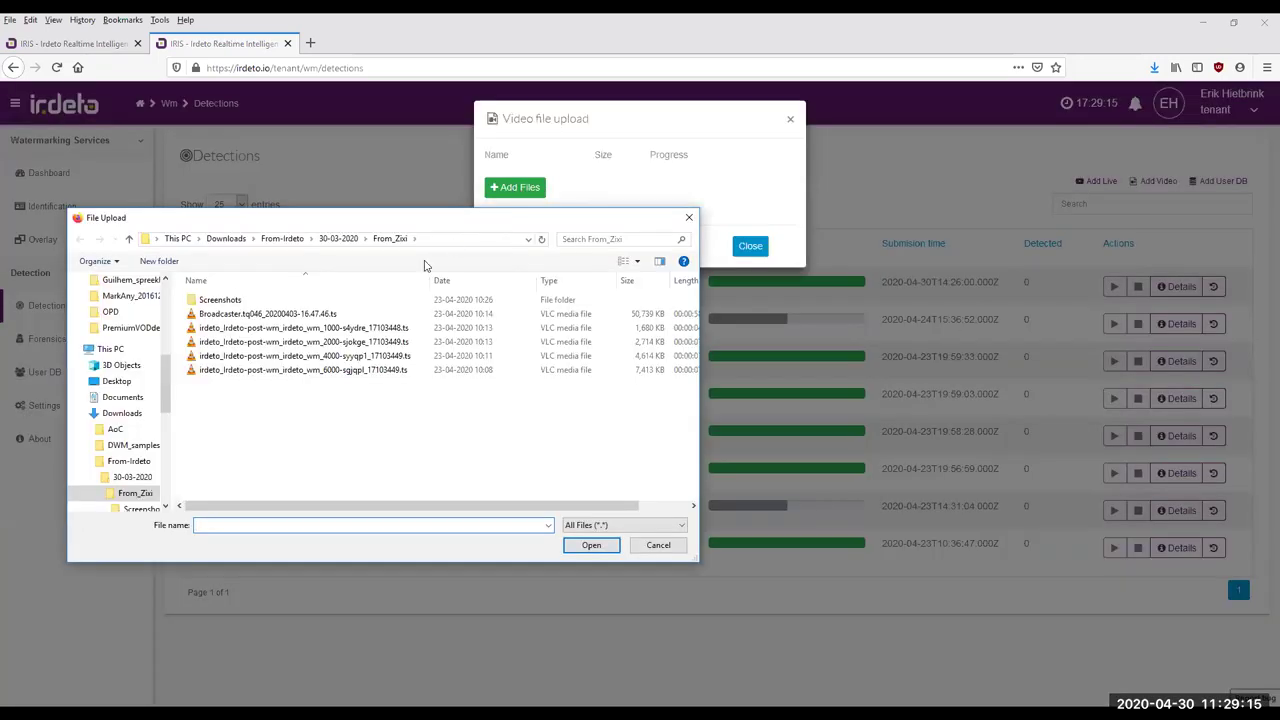
left_click(333, 330)
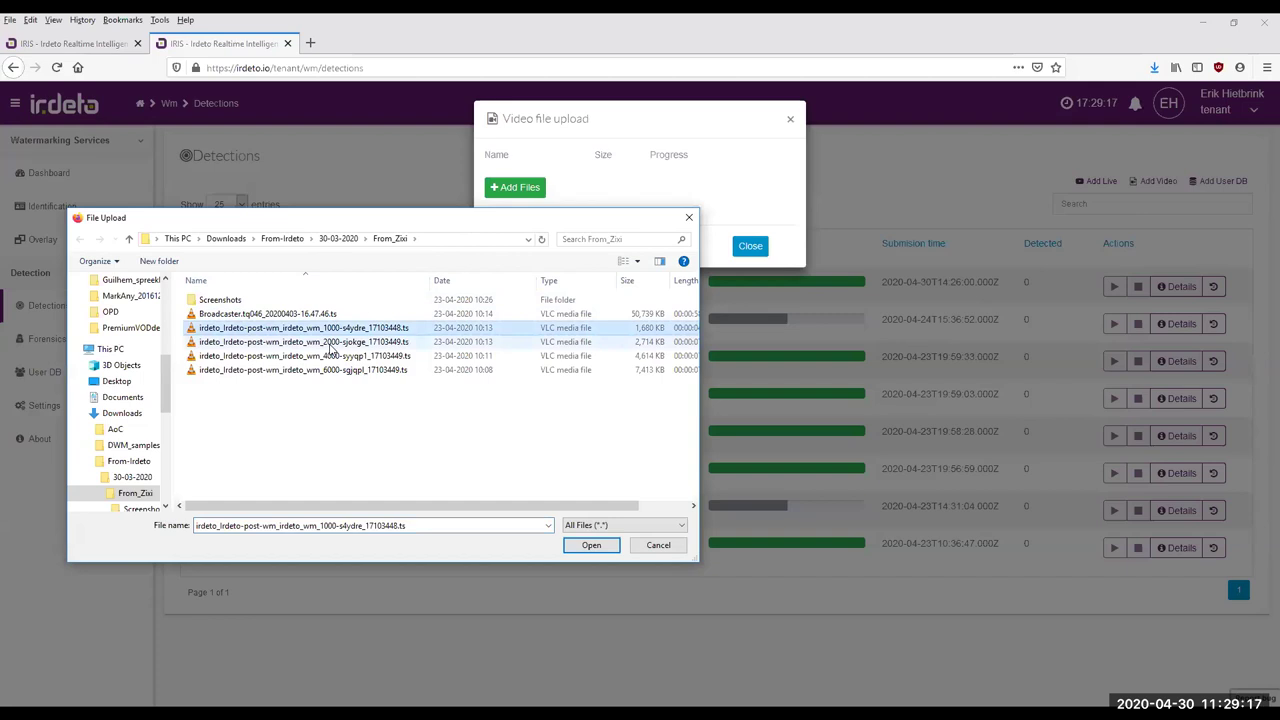
left_click(345, 342, "ctrl")
left_click(603, 556)
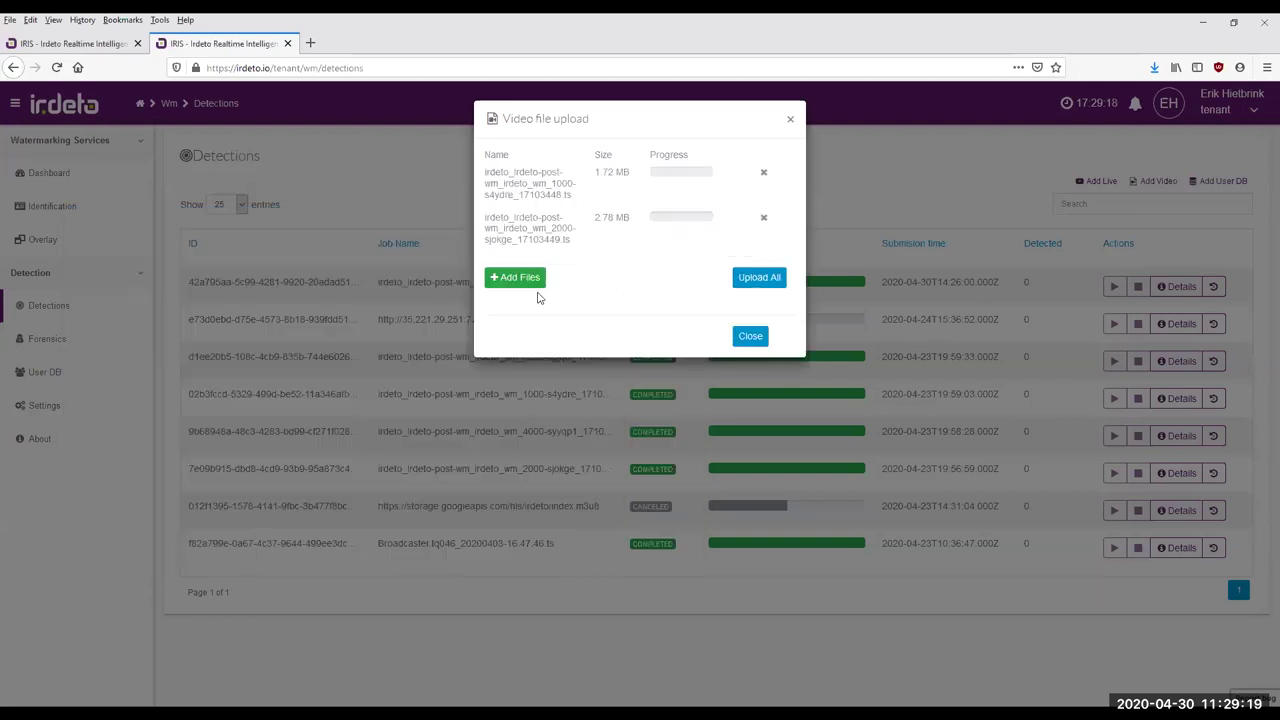
Upload both added video files and start their two new detection jobs
left_click(748, 284)
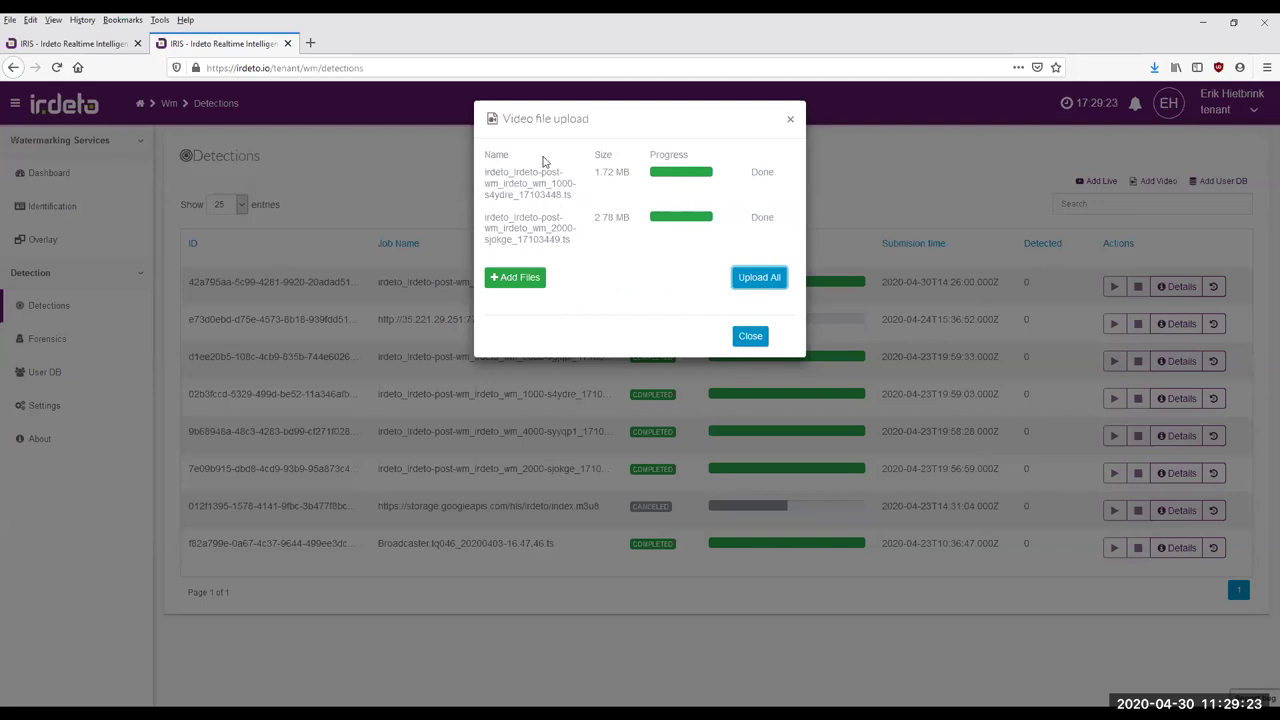
left_click(751, 337)
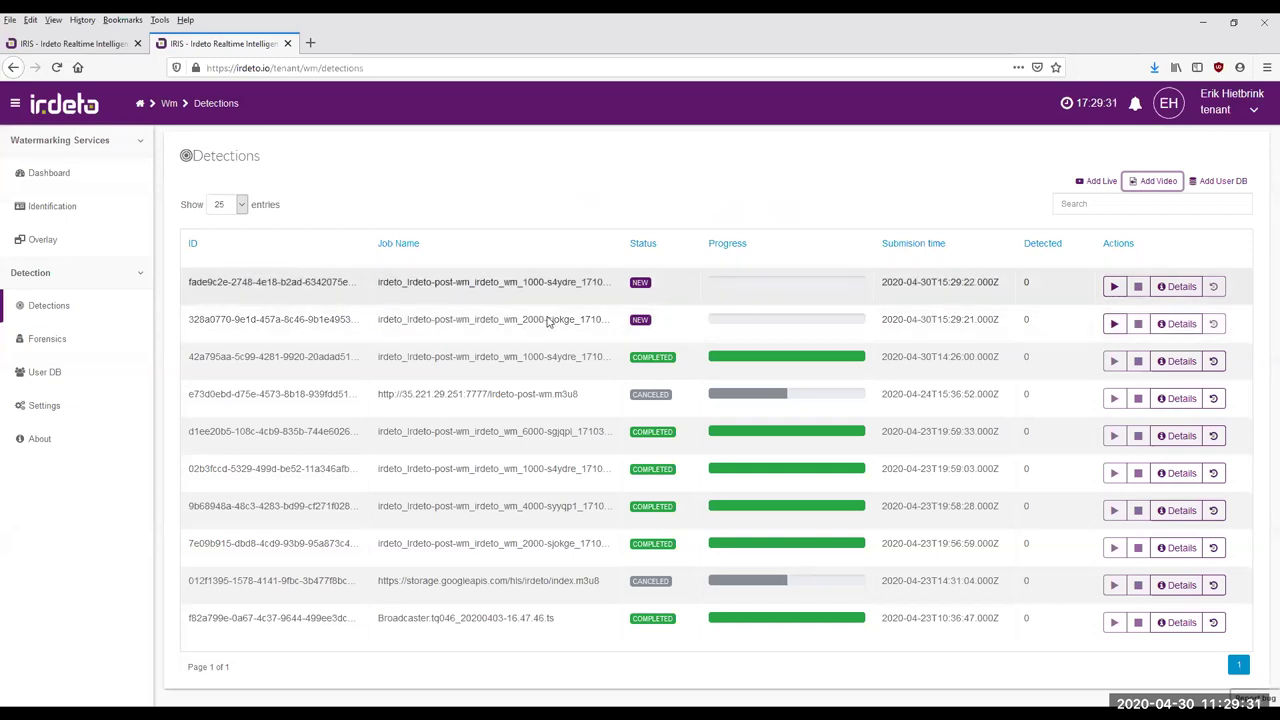
left_click(1114, 286)
left_click(1114, 323)
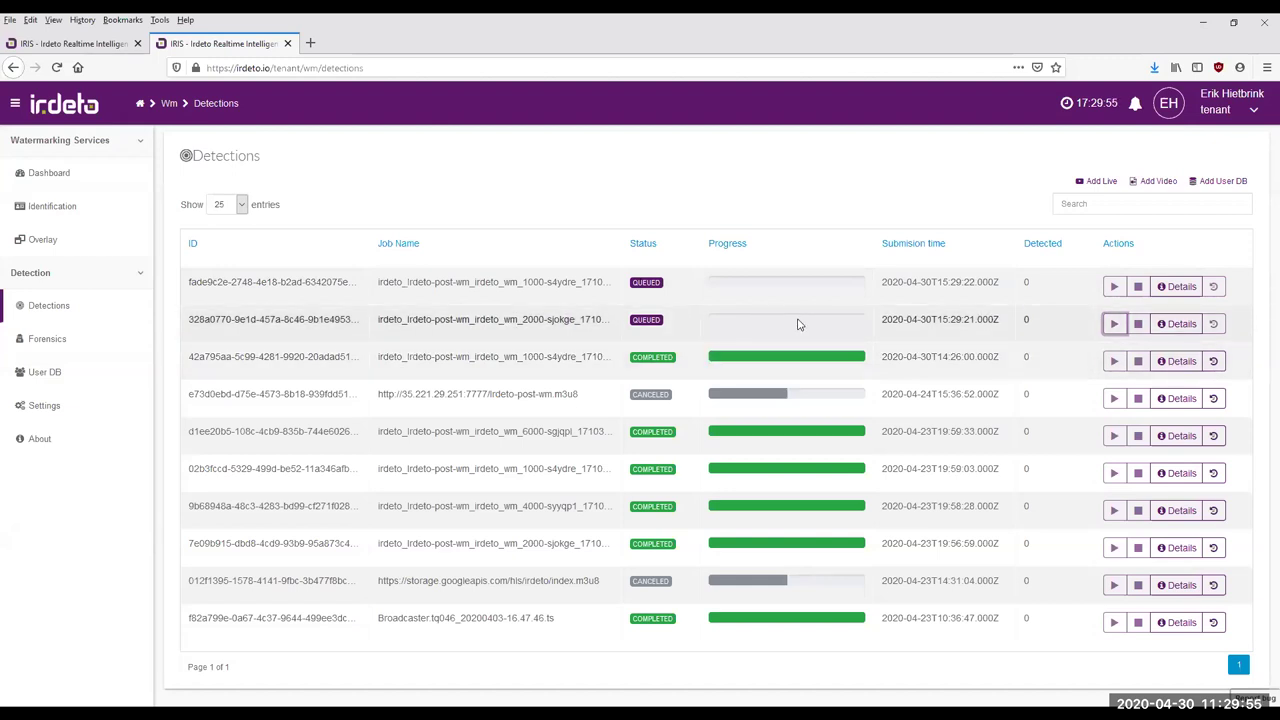
left_click(1100, 181)
left_click(537, 160)
right_click(538, 164)
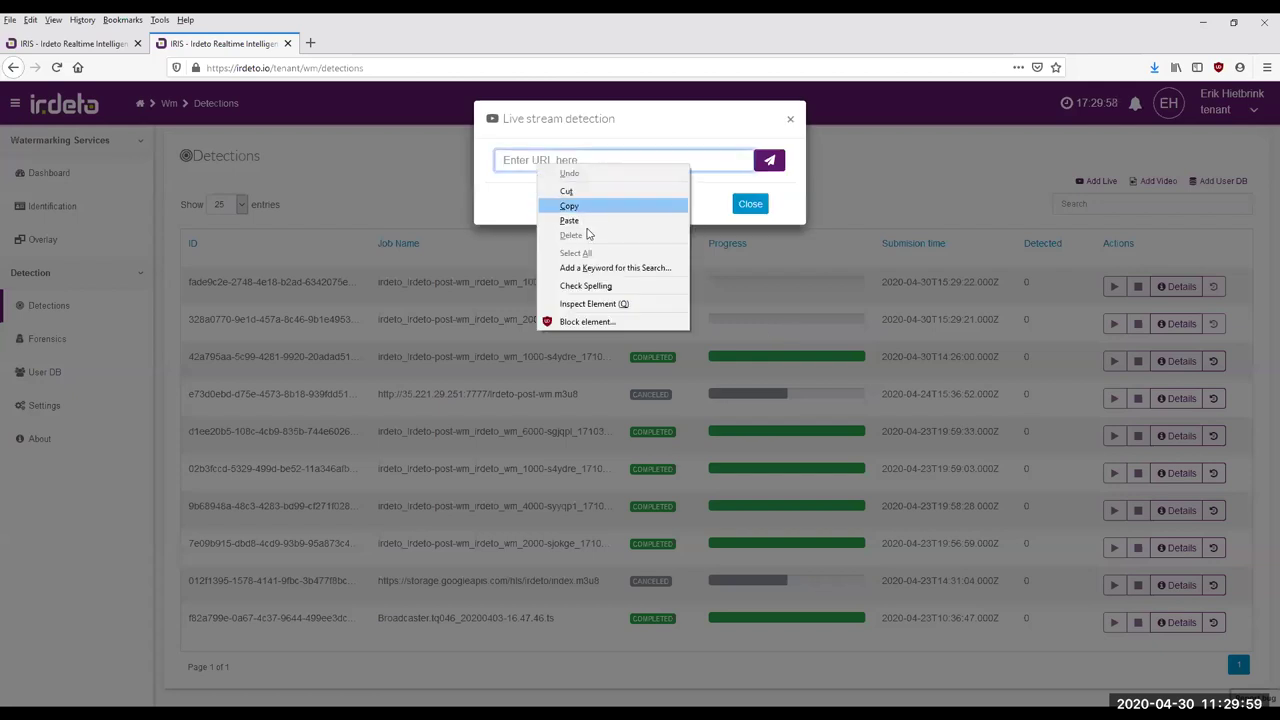
left_click(589, 221)
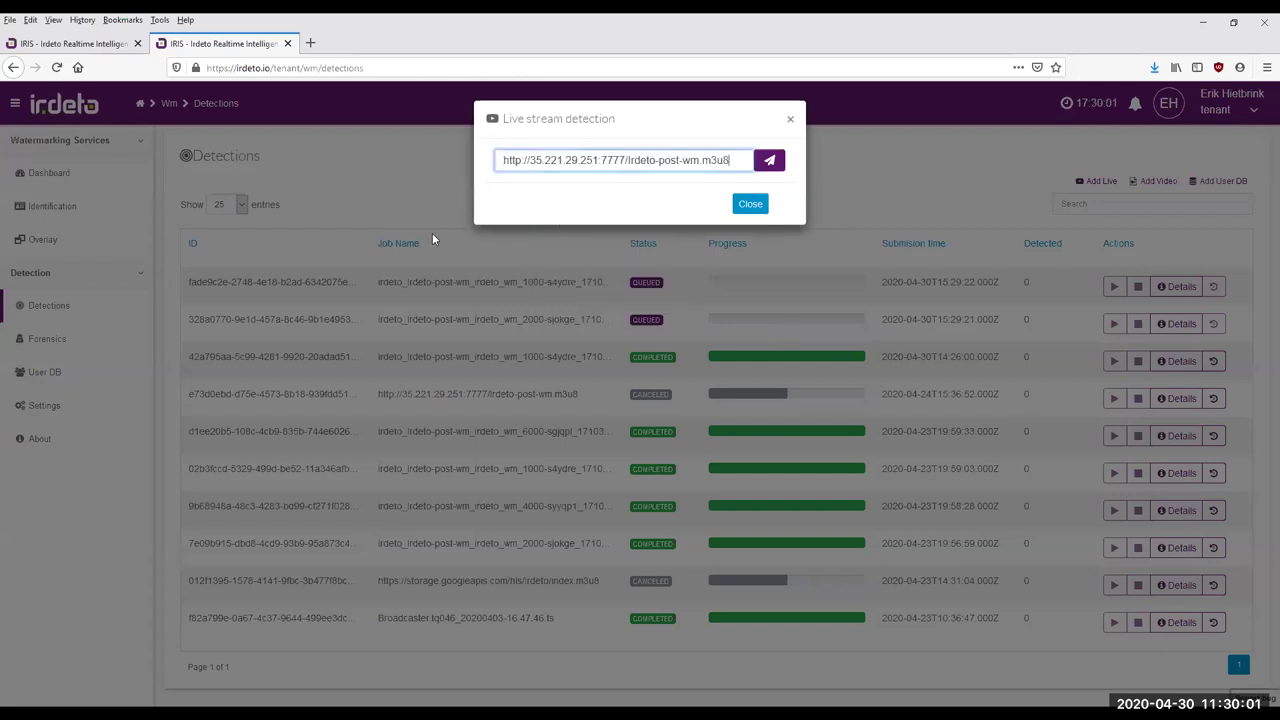
left_click(776, 166)
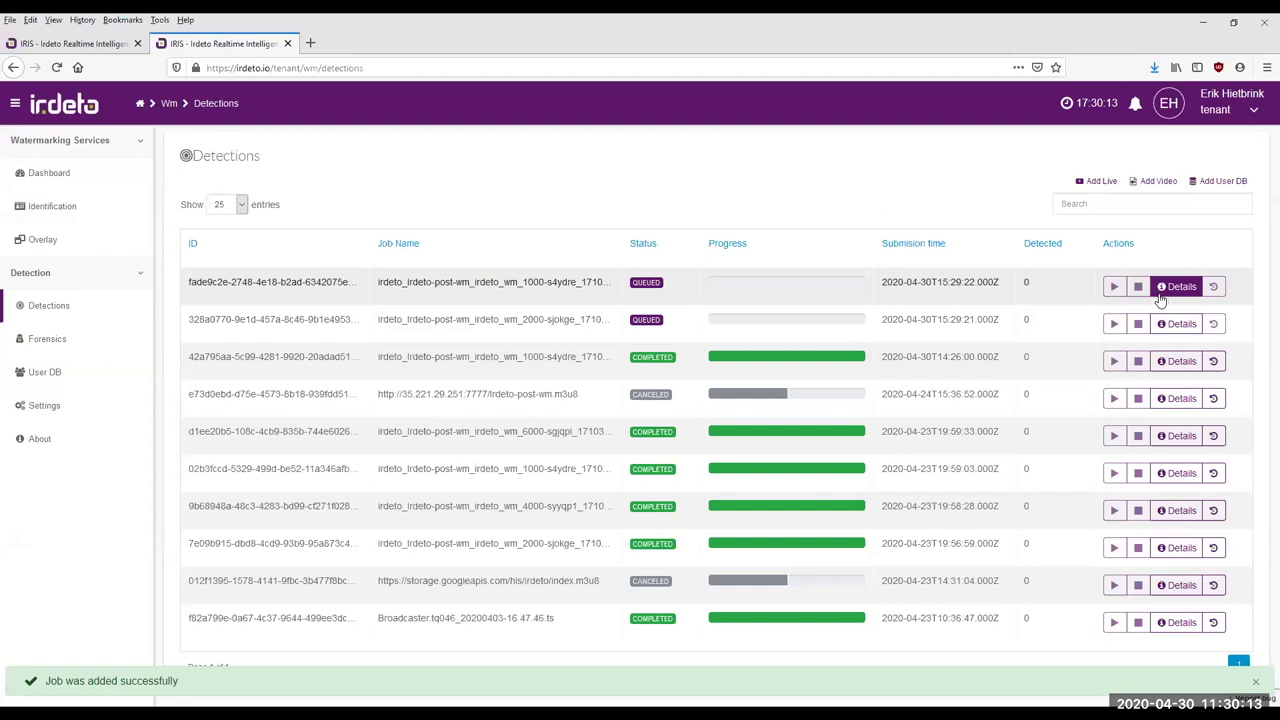
left_click(1104, 286)
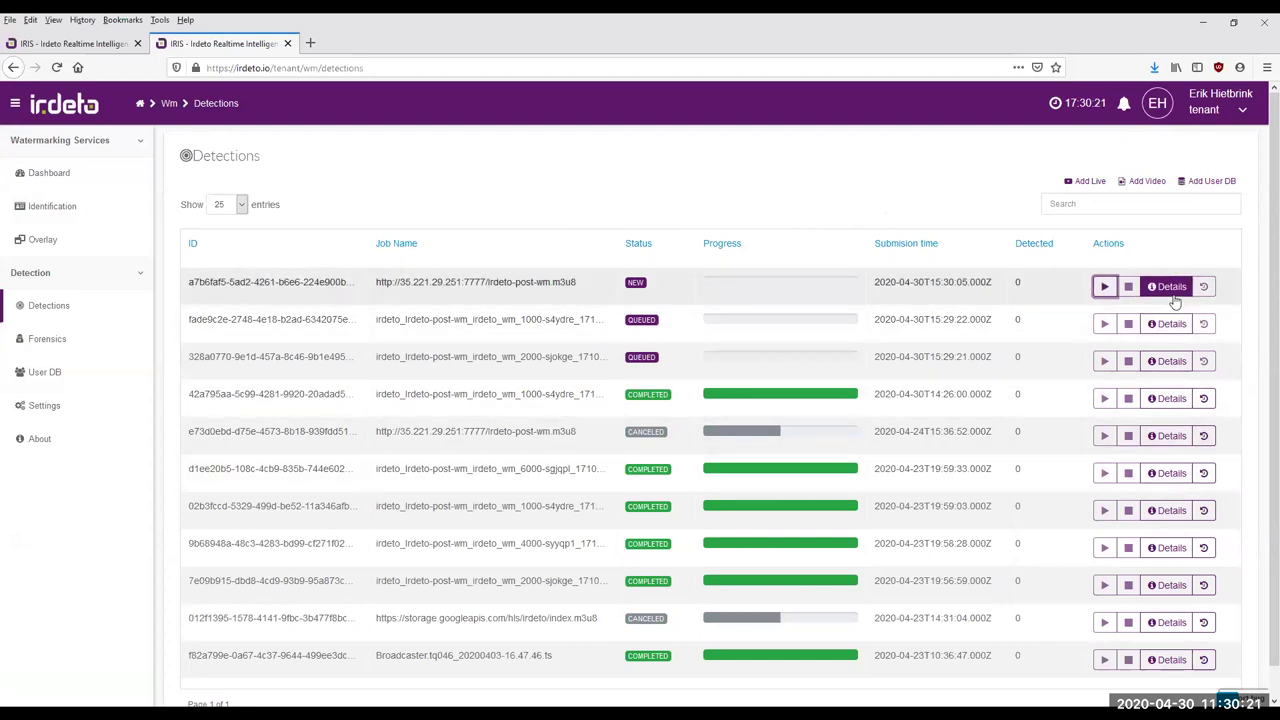
Open the details of the canceled Irdeto-post-wm.m3u8 live stream job and examine its detected device ID
left_click(1150, 436)
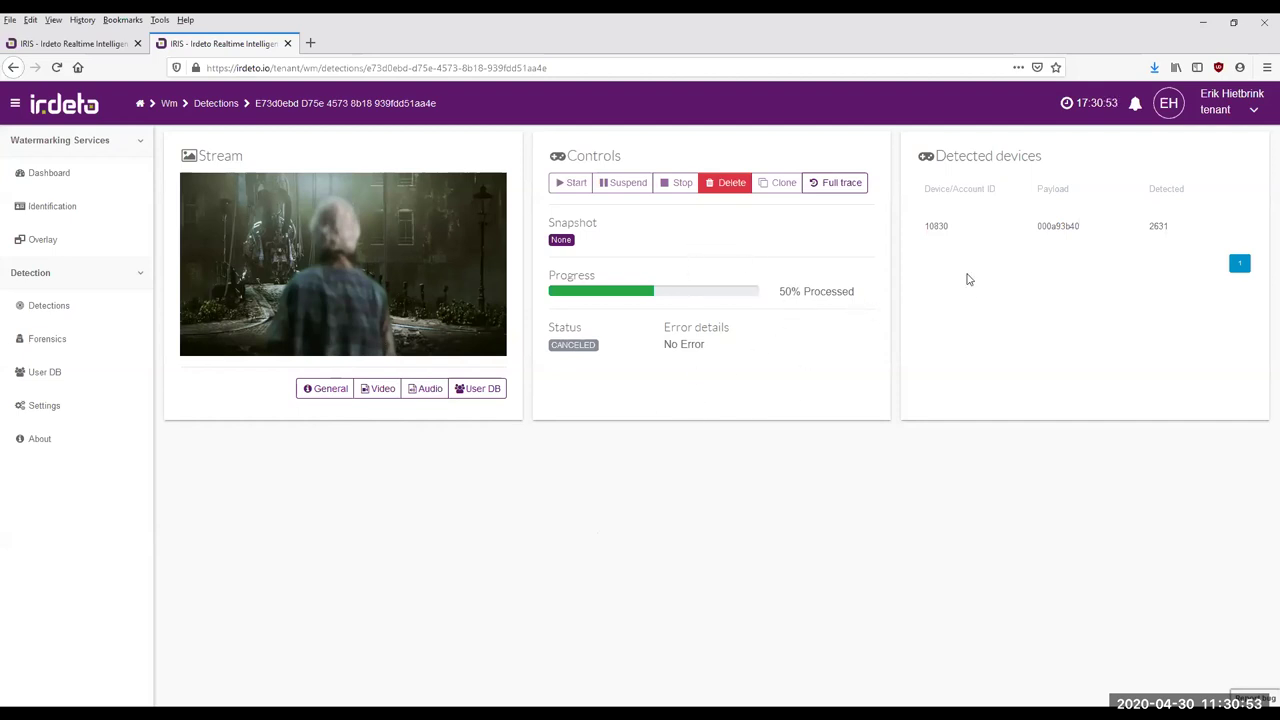
double_click(936, 226)
left_click(57, 206)
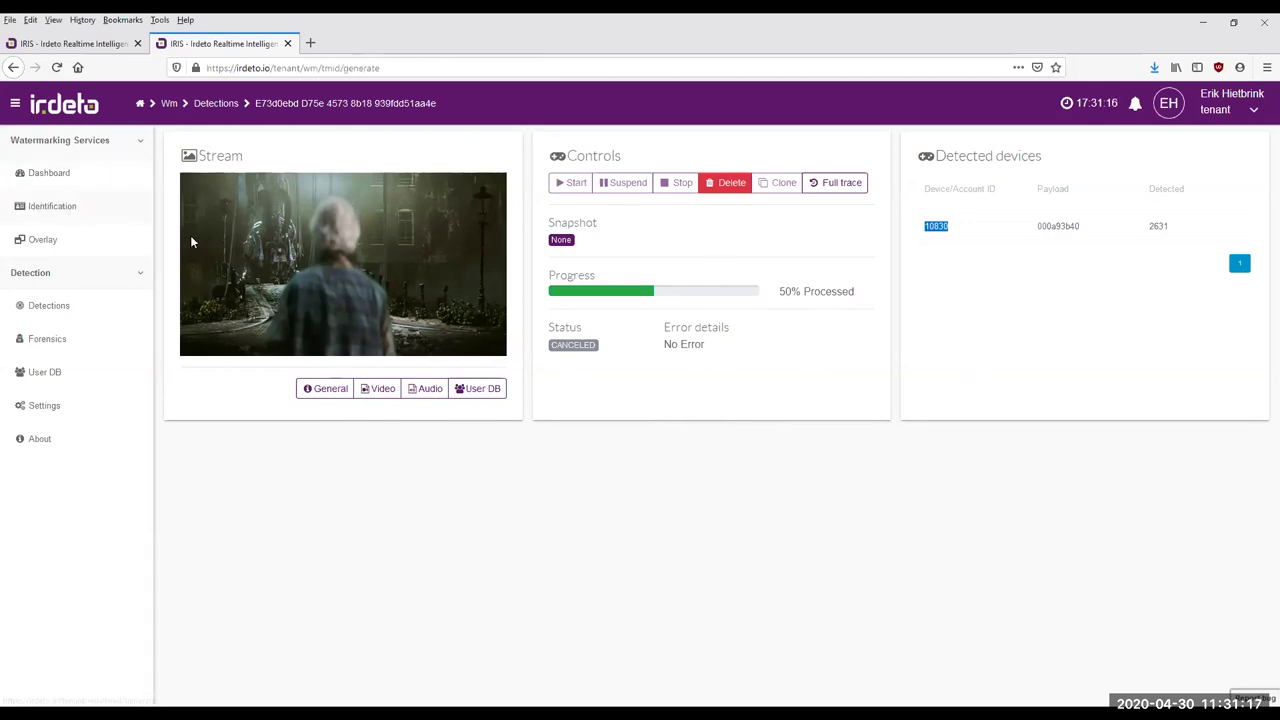
Open the completed irdeto_wm_1000 job submitted on 2020-04-30, and check its general file information, duration and detected device ID
left_click(47, 306)
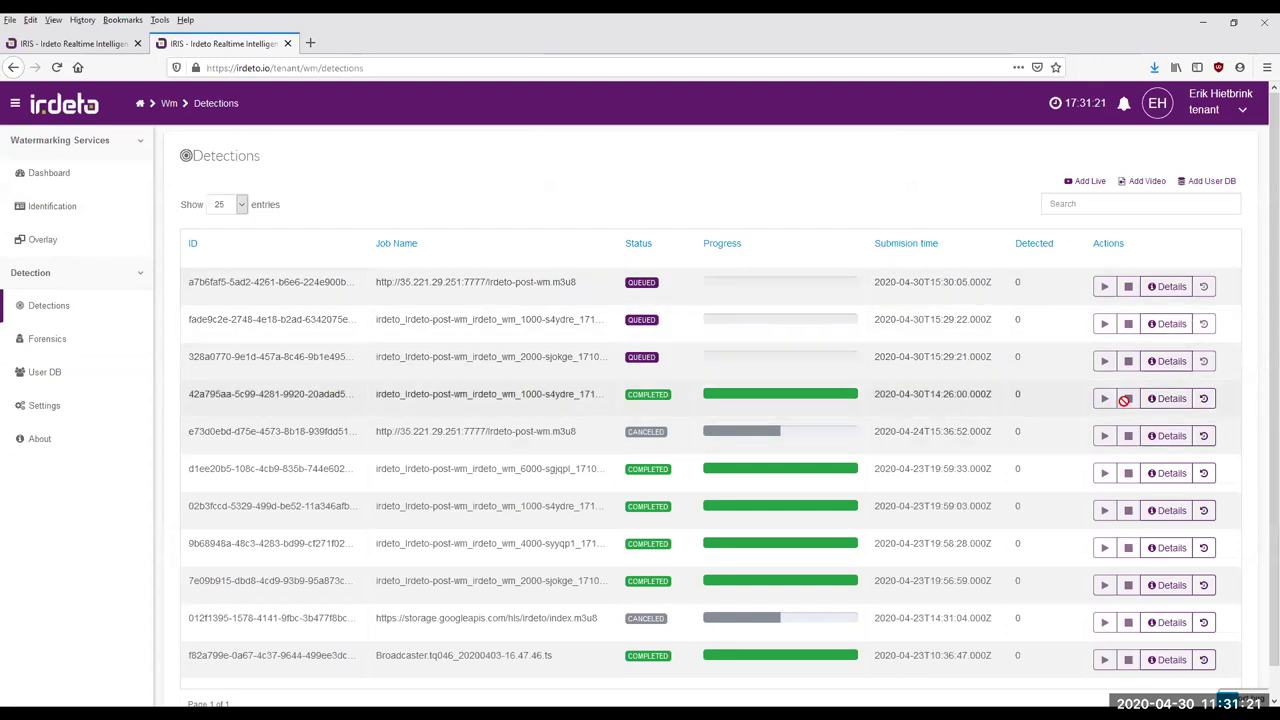
left_click(1170, 399)
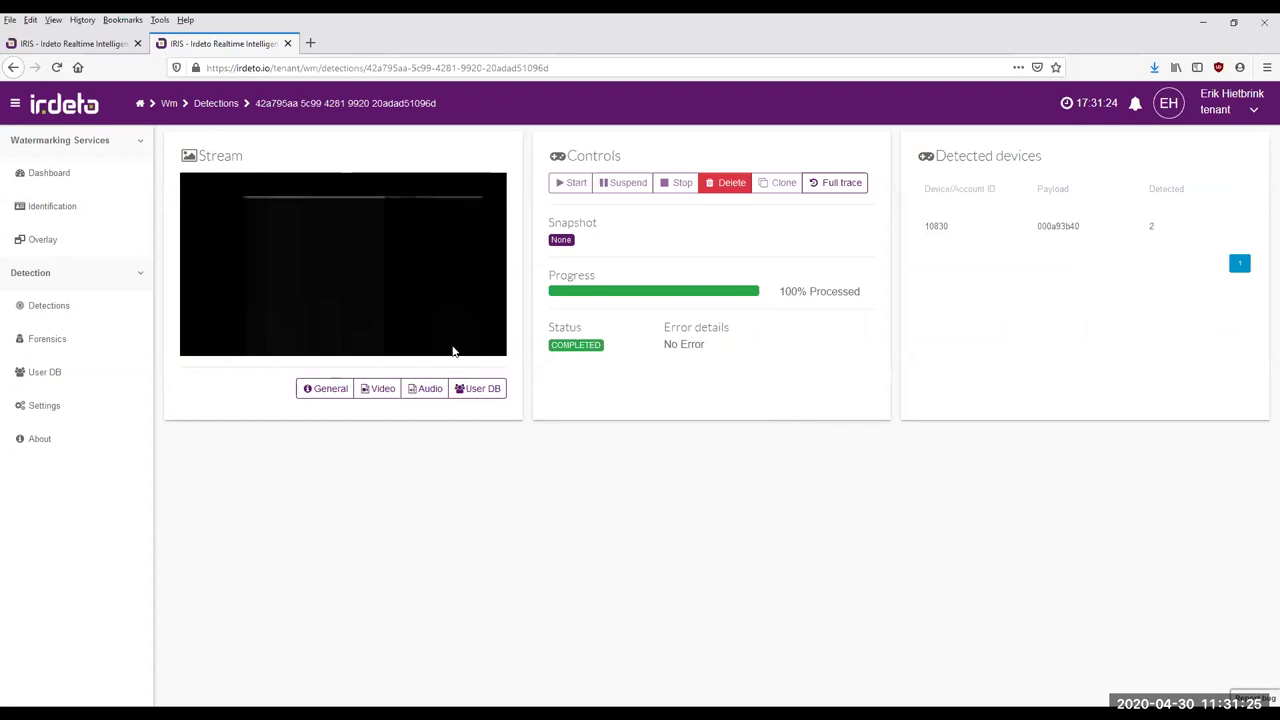
left_click(332, 389)
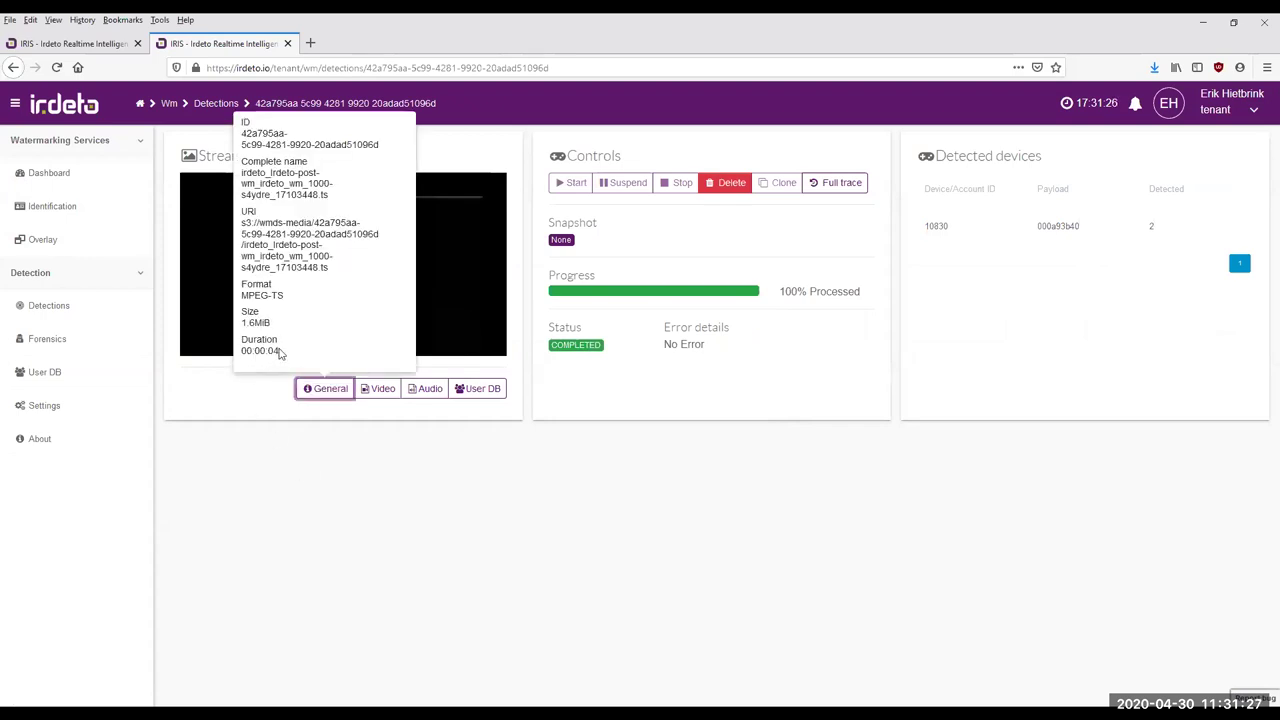
left_click_drag(282, 351, 240, 352)
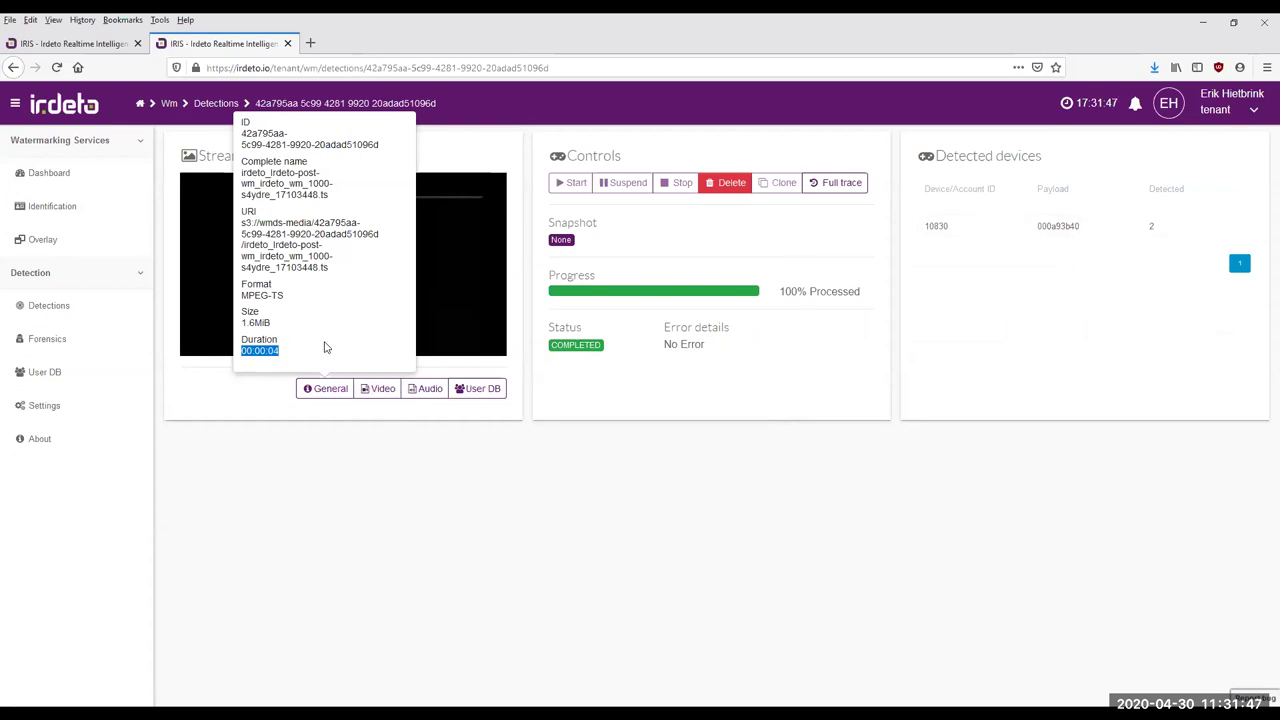
double_click(925, 226)
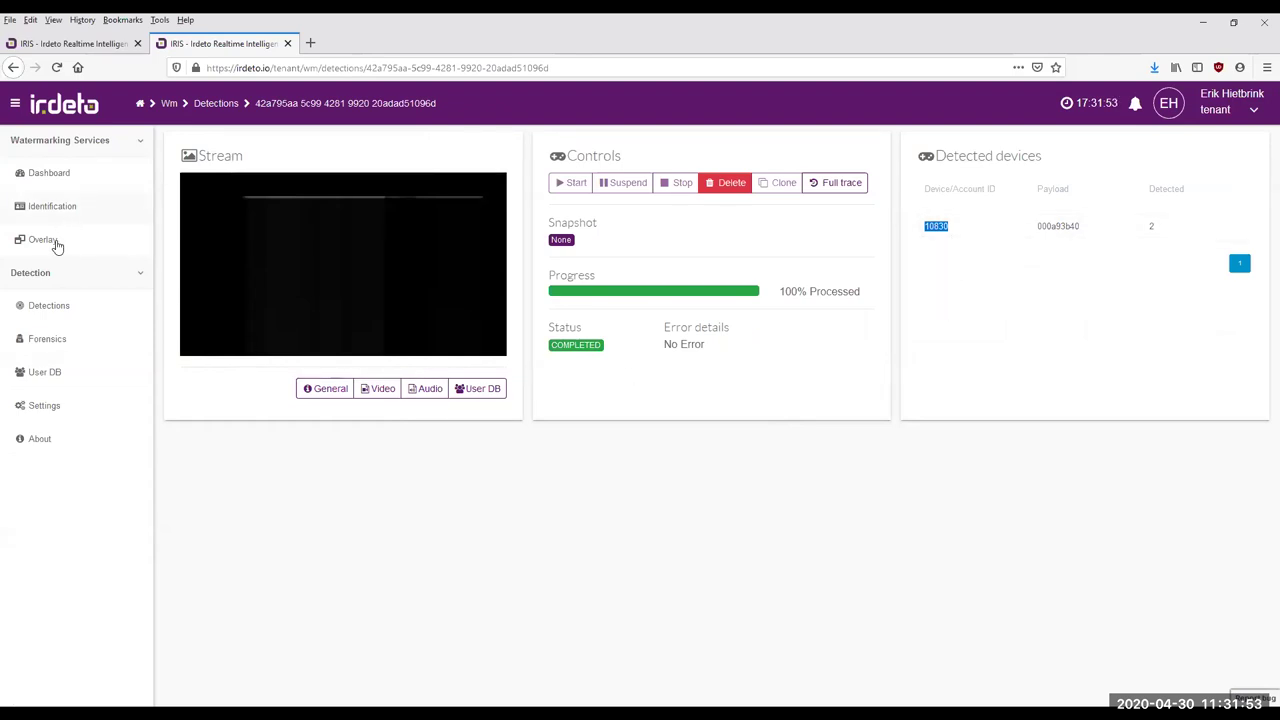
Return to the detections list and open the details of the newly submitted irdeto_wm_2000 job
left_click(52, 309)
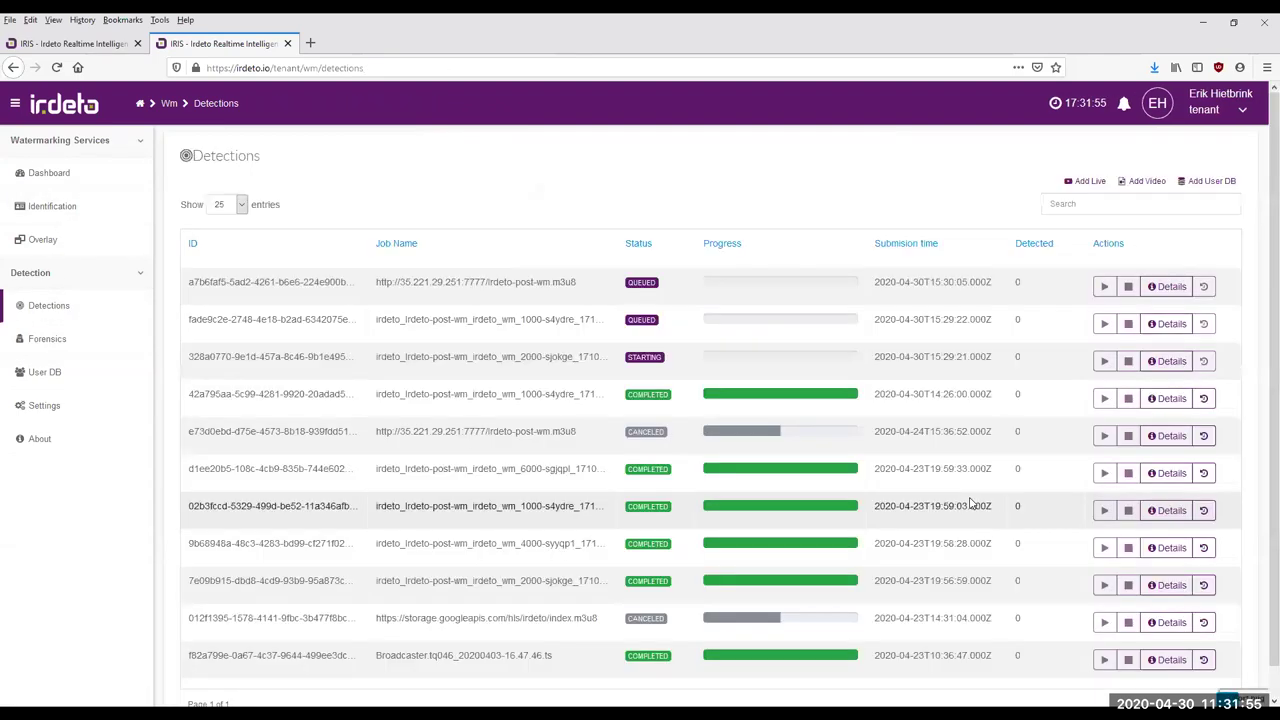
left_click(1165, 361)
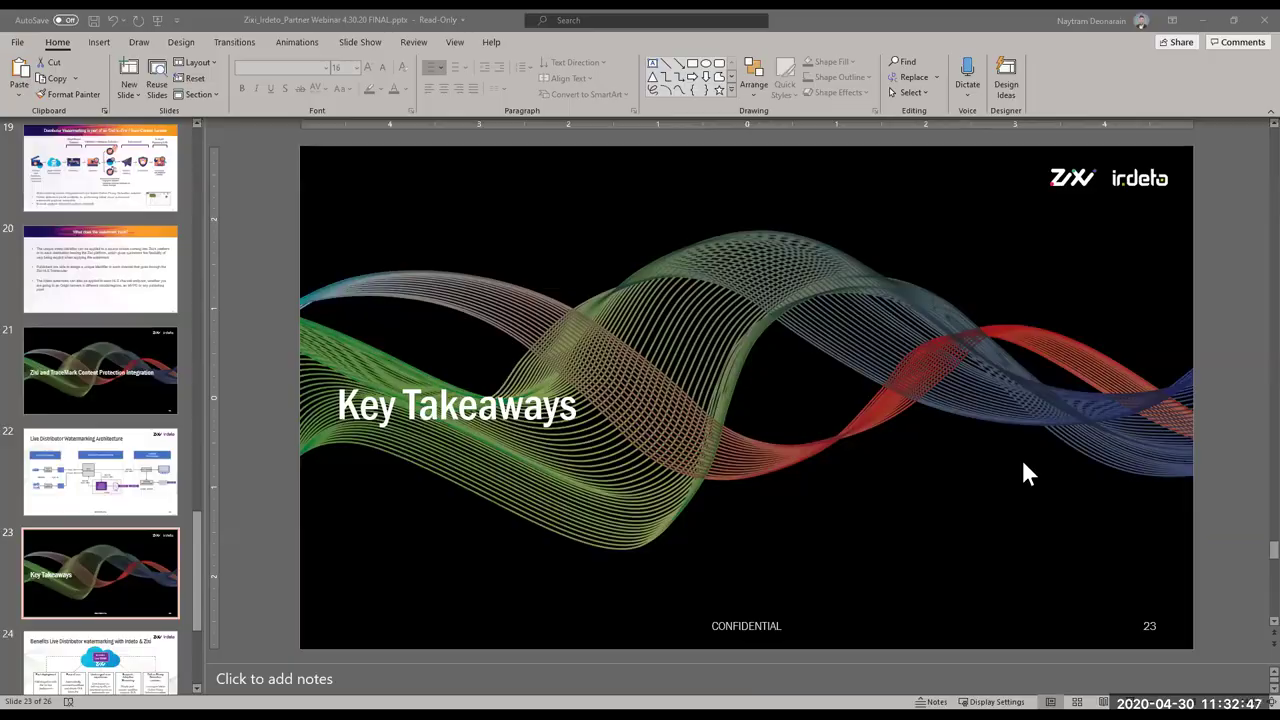
Switch to the PowerPoint webinar deck and start the slide show from the Key Takeaways slide
key("shift+F5")
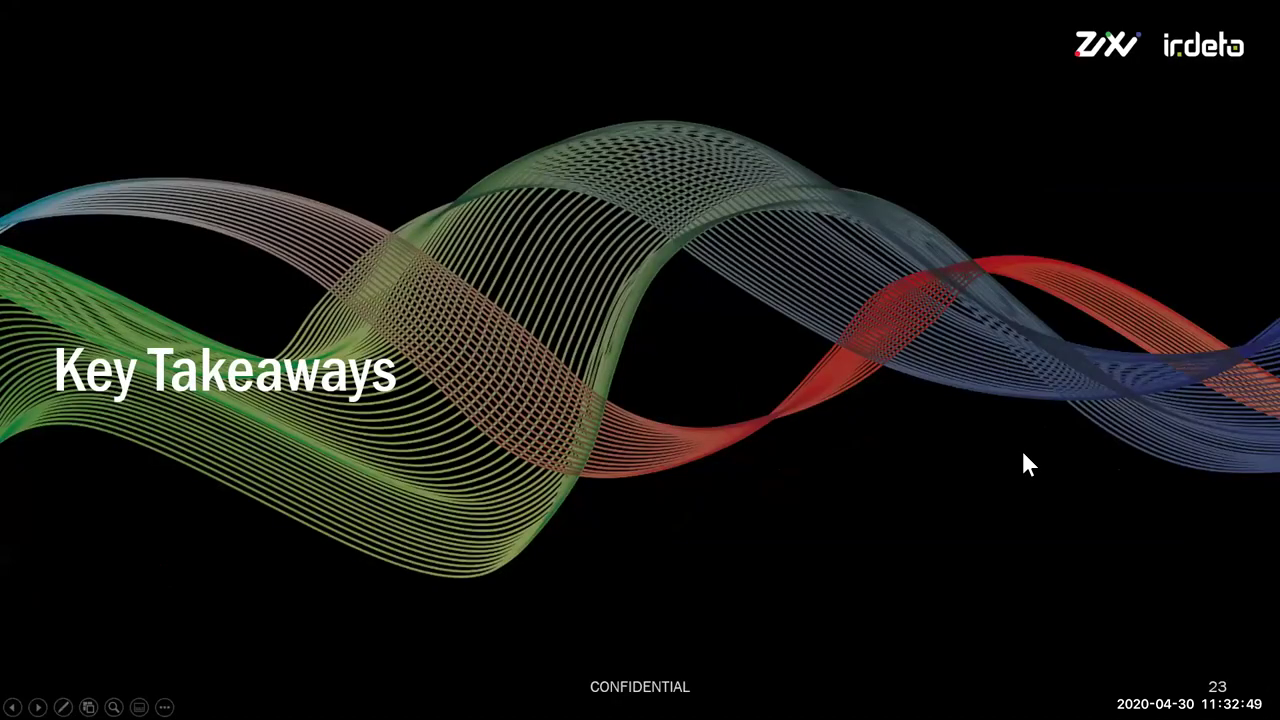